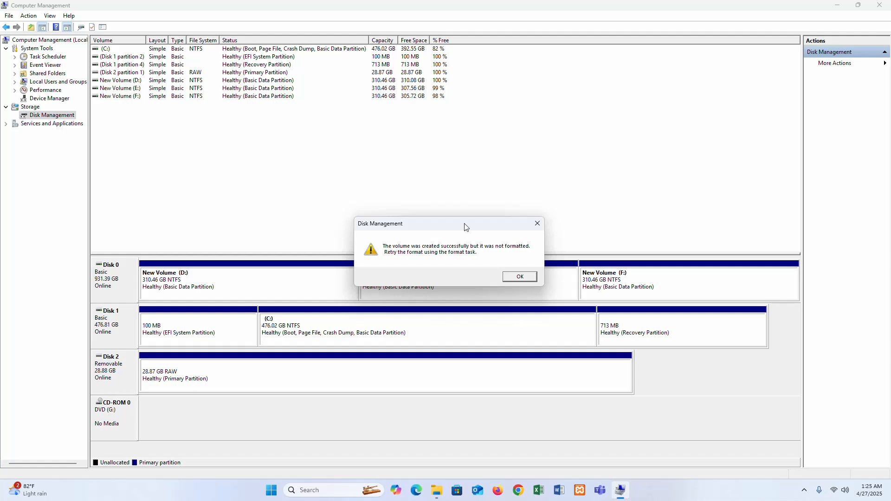
# Dismiss the unformatted-volume warning in Disk Management
pyautogui.click(520, 277)
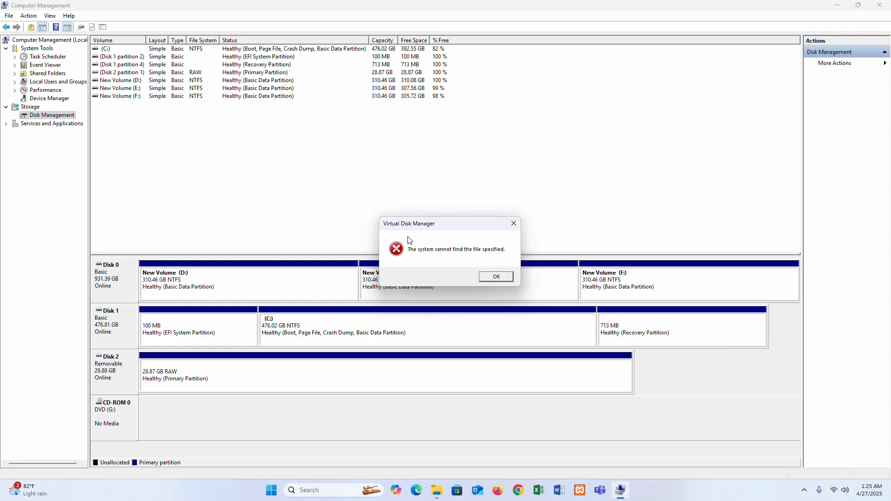
# Dismiss the file-not-found error, launch a maximized Command Prompt and run diskpart
pyautogui.click(493, 279)
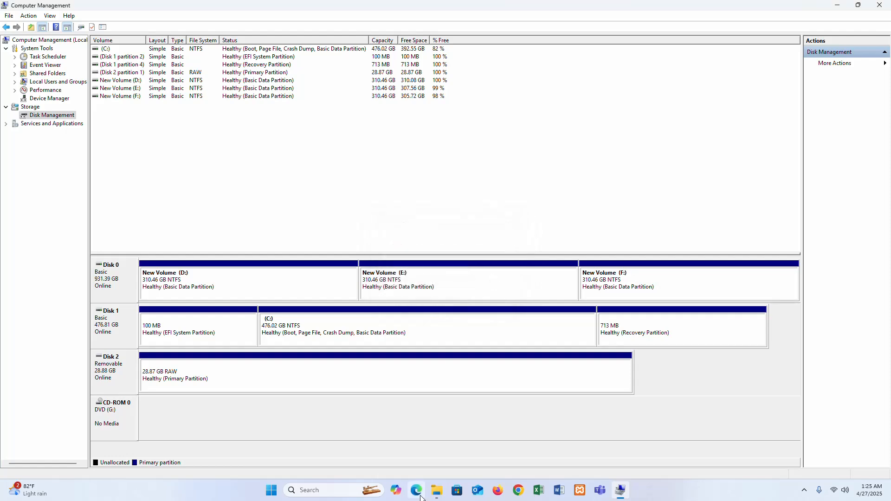
pyautogui.click(330, 490)
pyautogui.write('cmd')
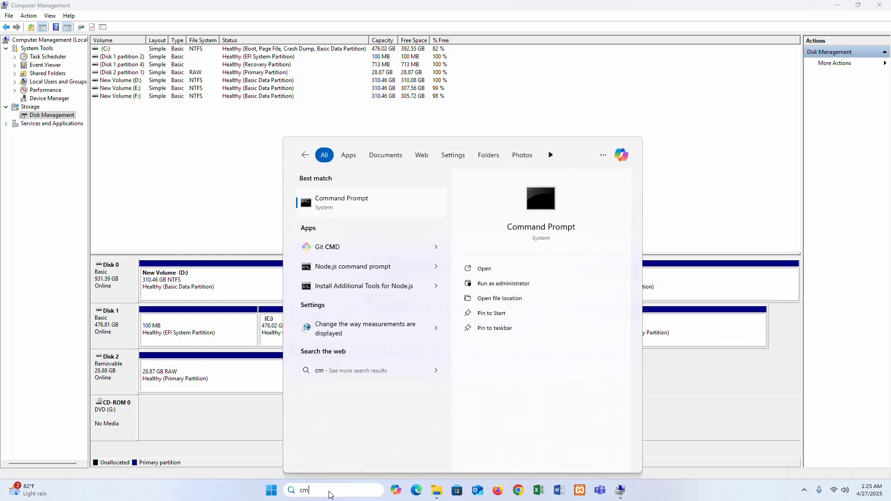
pyautogui.press('Return')
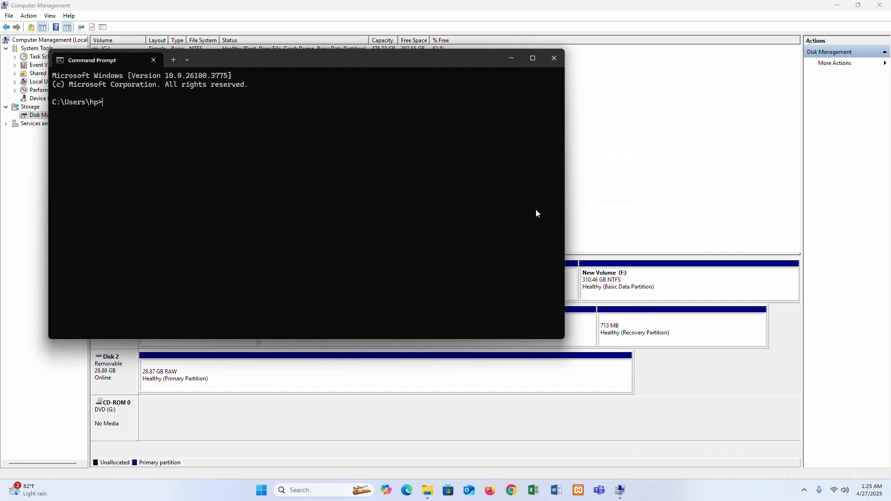
pyautogui.moveTo(463, 60); pyautogui.dragTo(528, 104)
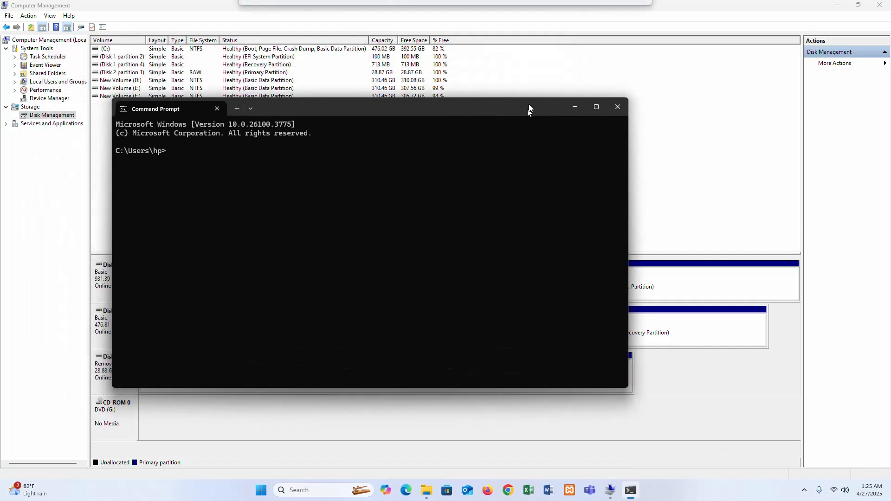
pyautogui.click(596, 102)
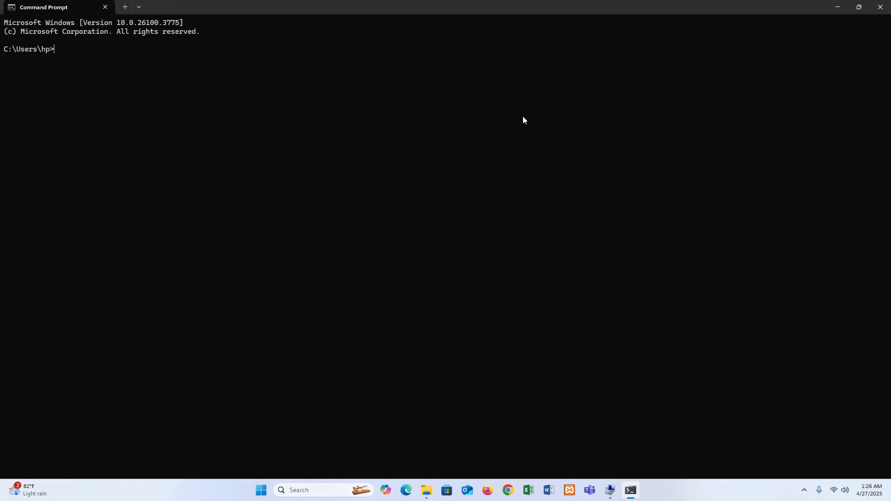
pyautogui.scroll(1, 210, 154)
pyautogui.scroll(1, 270, 148)
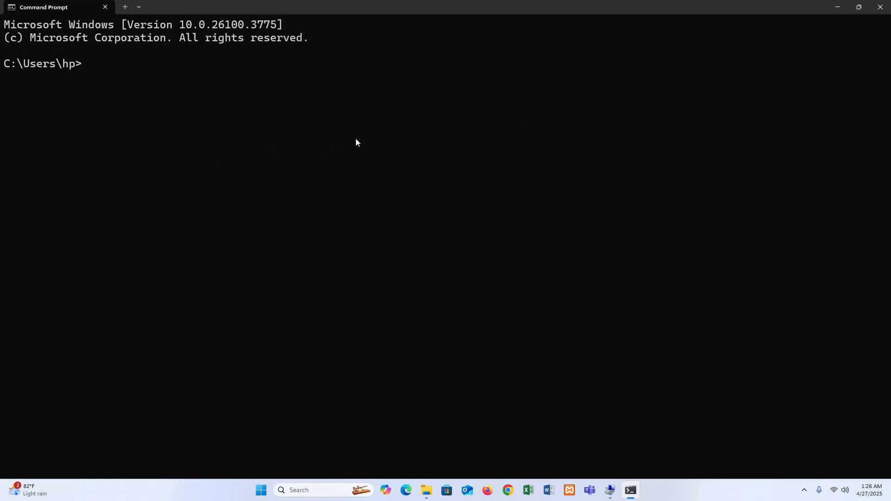
pyautogui.write('disk')
pyautogui.write('part')
pyautogui.press('Return')
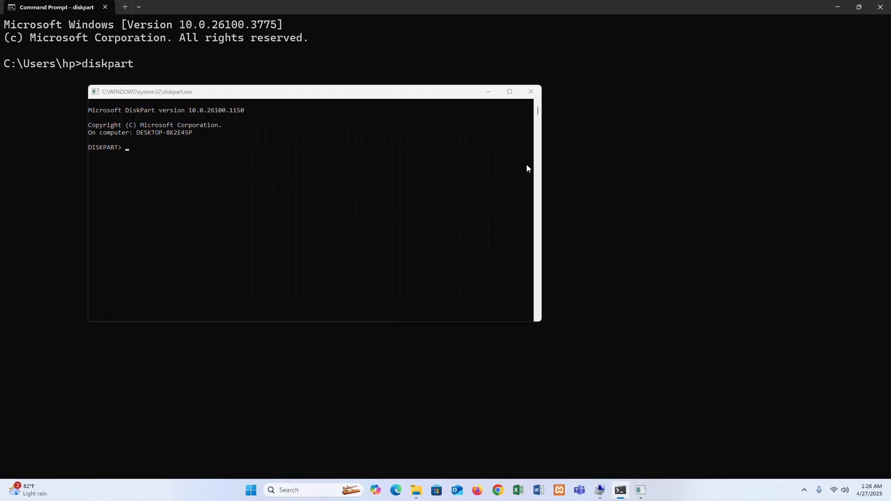
# Maximize the DiskPart console with larger text and run 'list disk' to show all three disks
pyautogui.click(837, 7)
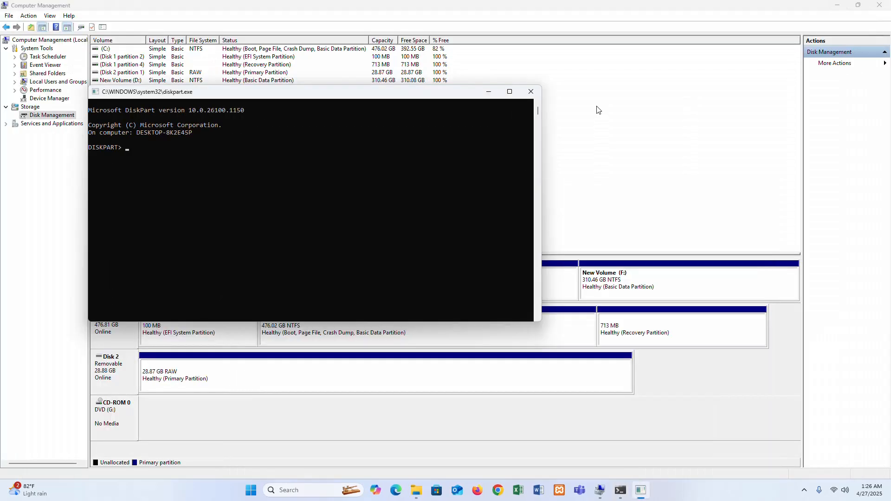
pyautogui.click(509, 91)
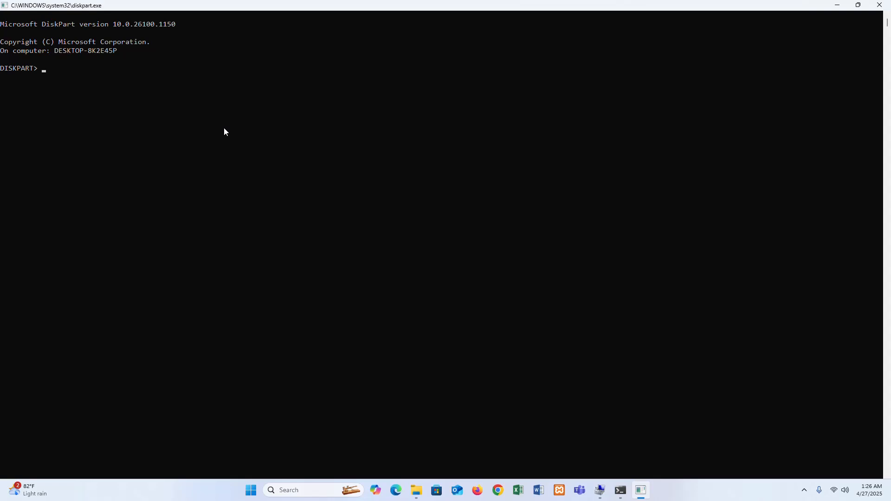
pyautogui.hotkey('ctrl', '+')
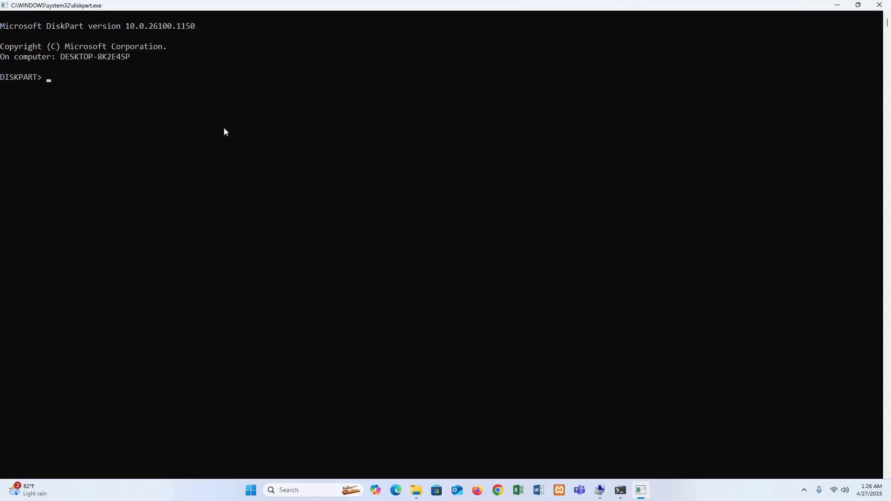
pyautogui.write('list ')
pyautogui.write('disk')
pyautogui.press('Return')
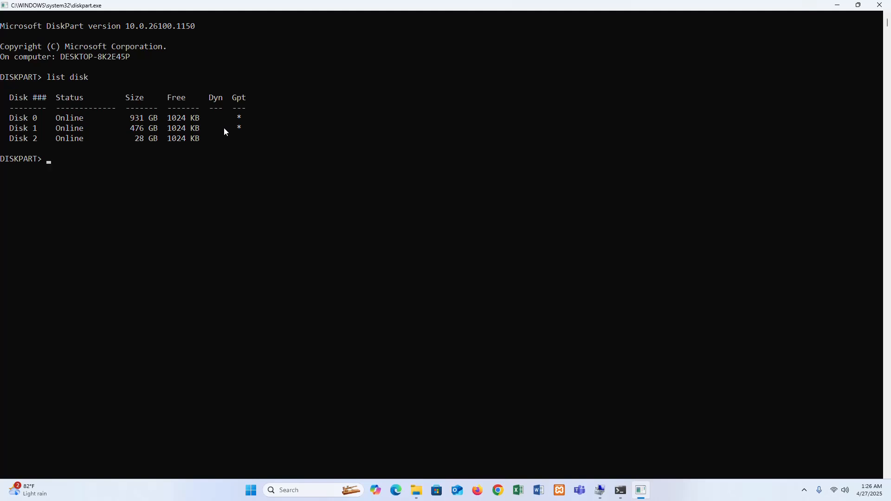
pyautogui.write('select ')
pyautogui.write('disk 2')
# Select Disk 2 and list its partitions, showing one 28 GB primary partition
pyautogui.press('Return')
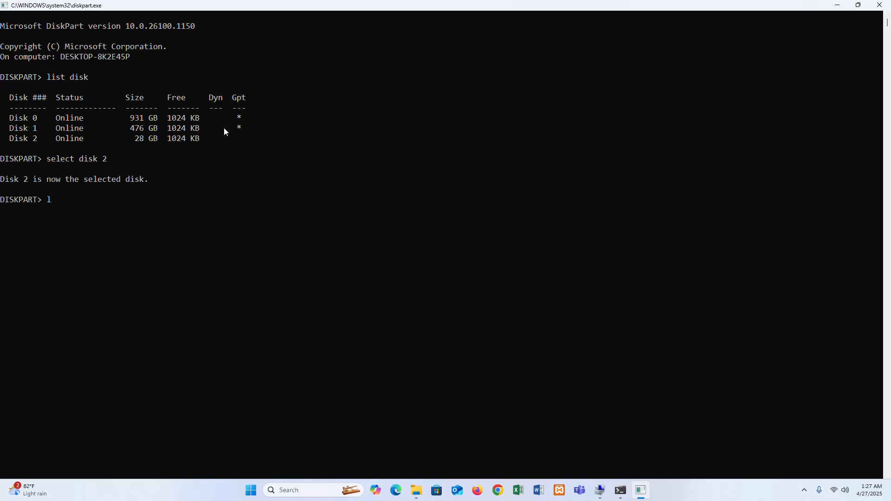
pyautogui.write('ist ')
pyautogui.write('parti')
pyautogui.write('tion')
pyautogui.press('Return')
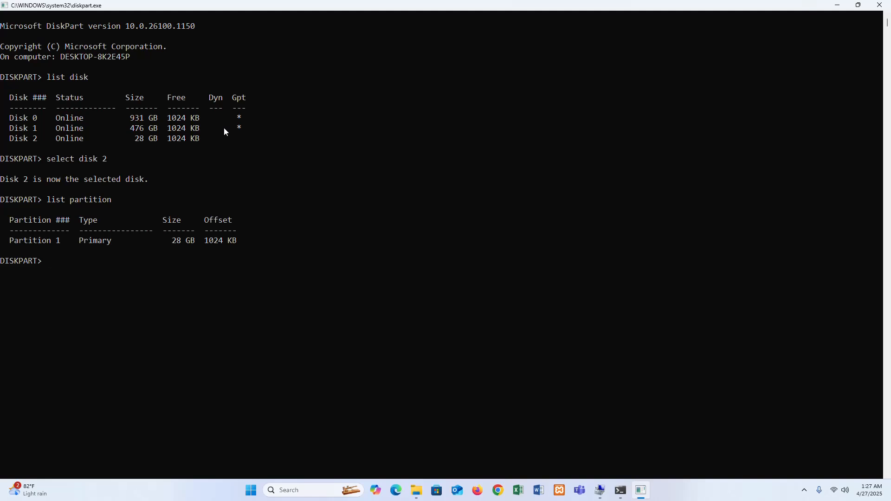
pyautogui.write('select ')
pyautogui.write('parti')
pyautogui.write('tion ')
pyautogui.write('1')
# Select Partition 1 on Disk 2 as the working partition
pyautogui.press('Return')
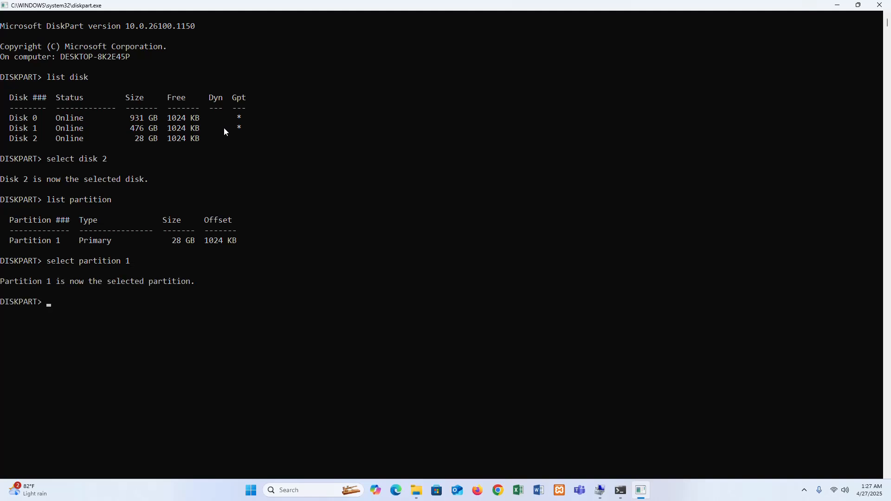
pyautogui.write('clean')
# Run 'clean' on the partition (Access is denied) and exit DiskPart
pyautogui.press('Return')
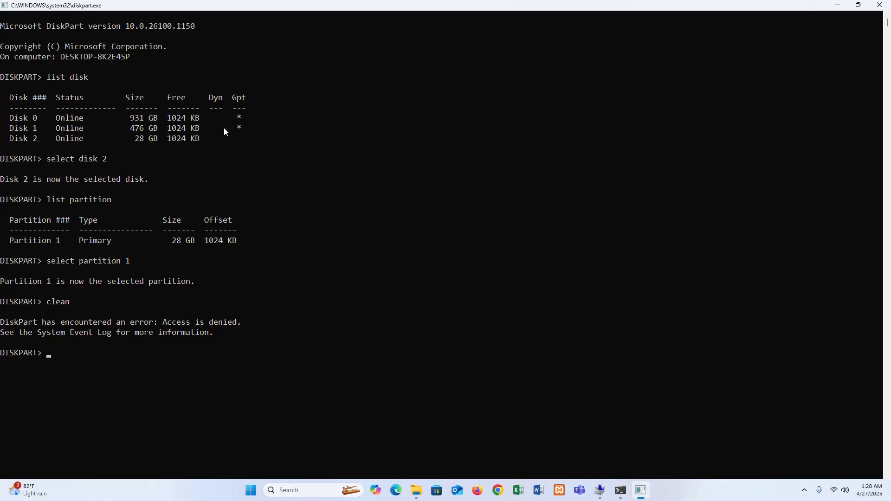
pyautogui.write('exit')
pyautogui.press('Return')
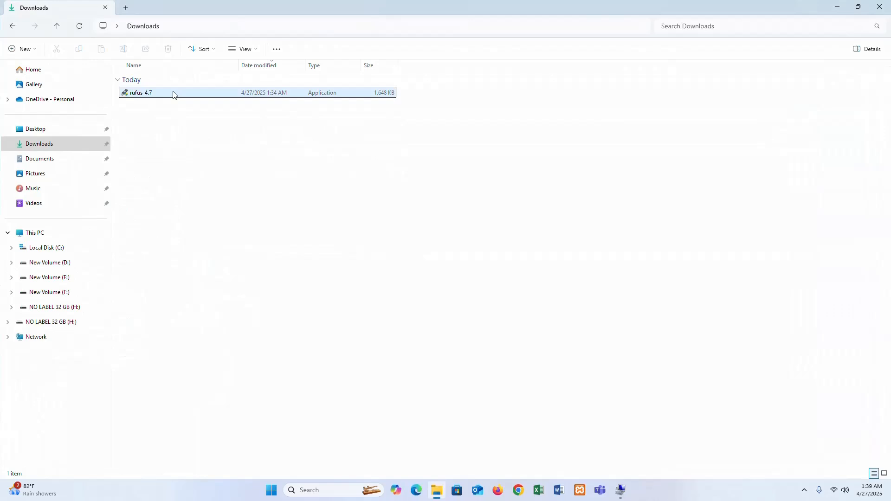
# Launch rufus-4.7 from the Downloads folder
pyautogui.click(174, 95)
pyautogui.doubleClick(173, 94)
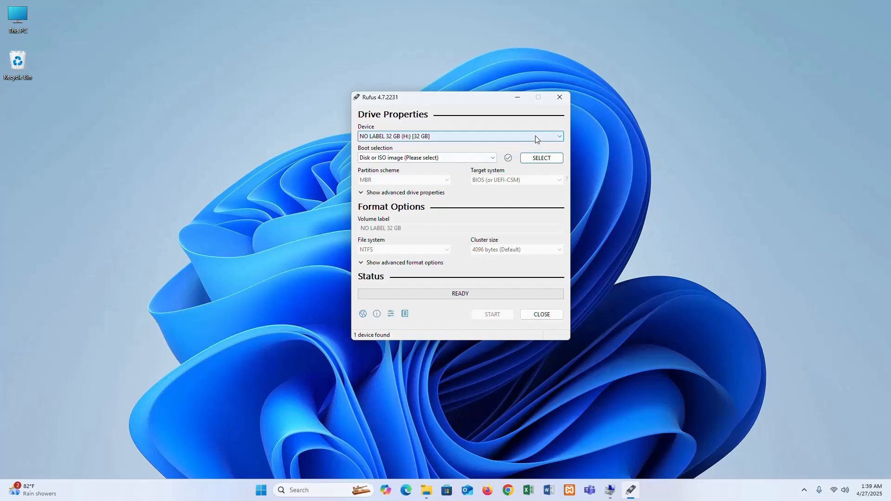
# Format the NO LABEL 32 GB (H:) drive as non-bootable NTFS in Rufus and confirm erasing its data
pyautogui.click(459, 136)
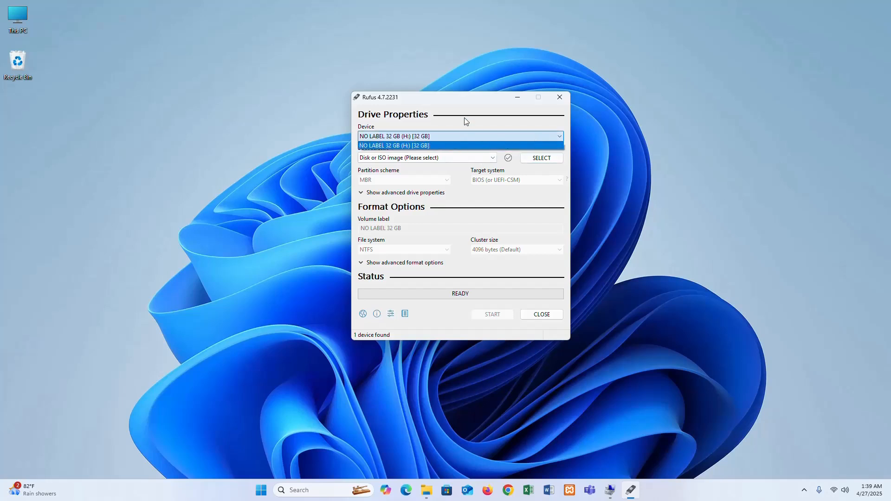
pyautogui.click(416, 145)
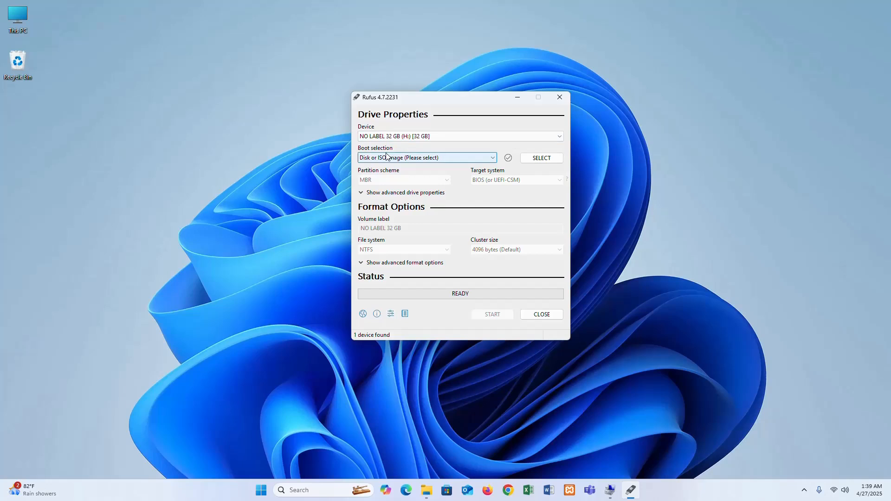
pyautogui.scroll(2, 387, 157)
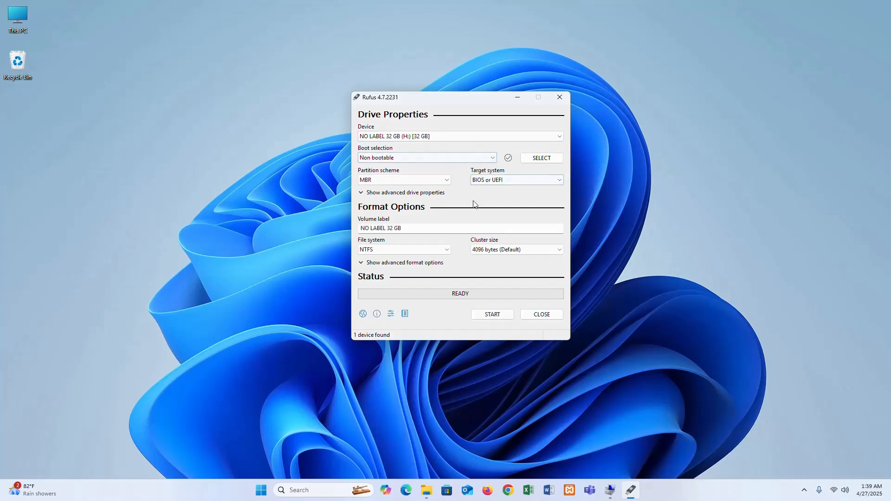
pyautogui.click(378, 251)
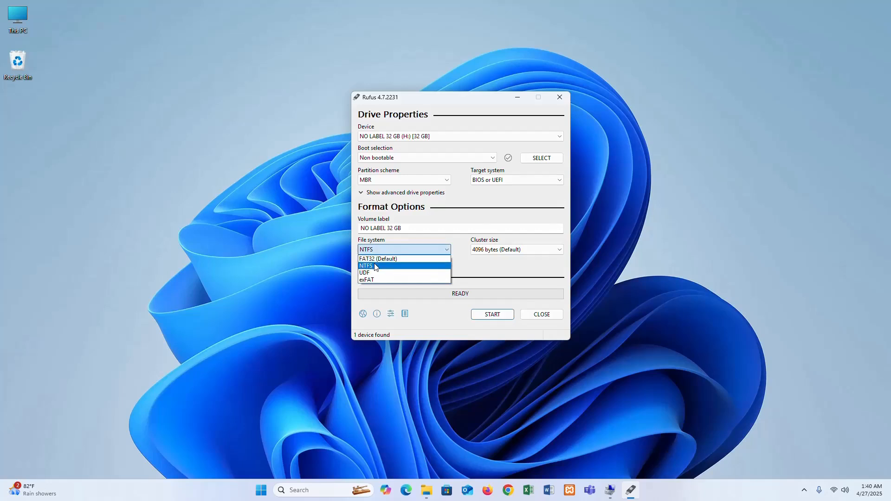
pyautogui.click(375, 267)
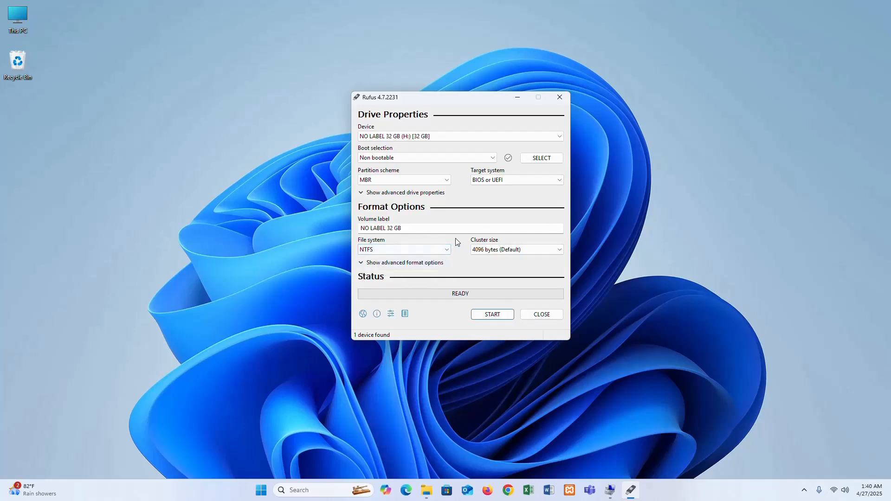
pyautogui.click(492, 314)
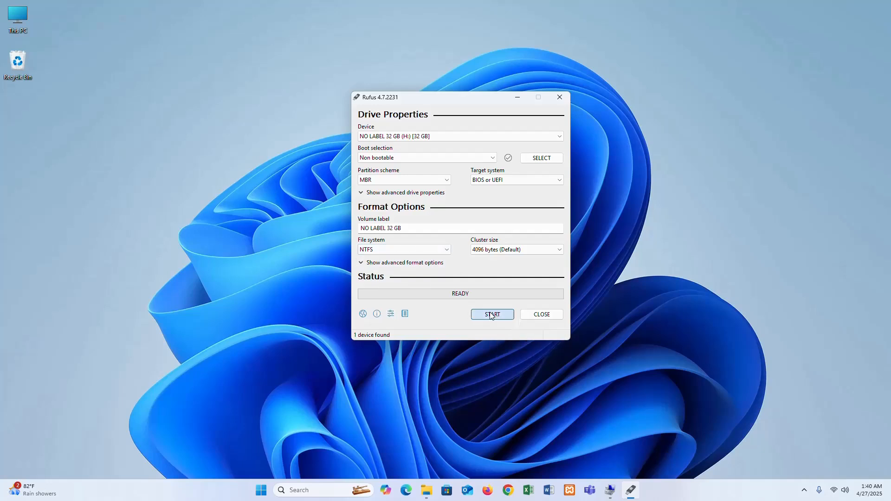
pyautogui.click(480, 281)
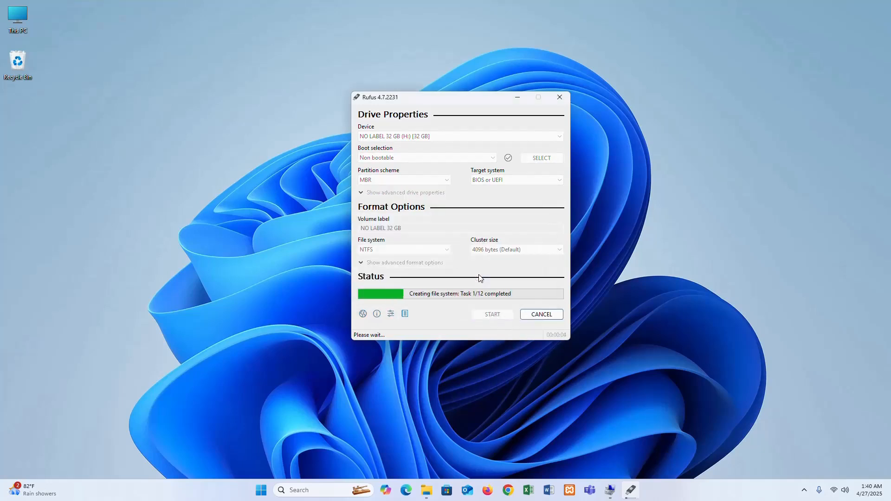
# Verify in Disk Management that Disk 2 shows a healthy 28.87 GB NTFS partition (H:)
pyautogui.click(517, 97)
pyautogui.moveTo(610, 490)
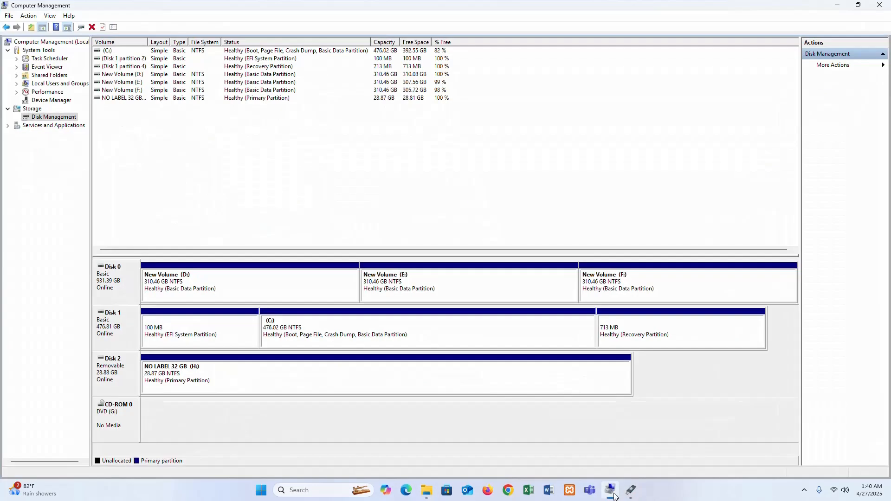
pyautogui.click(610, 490)
pyautogui.click(216, 381)
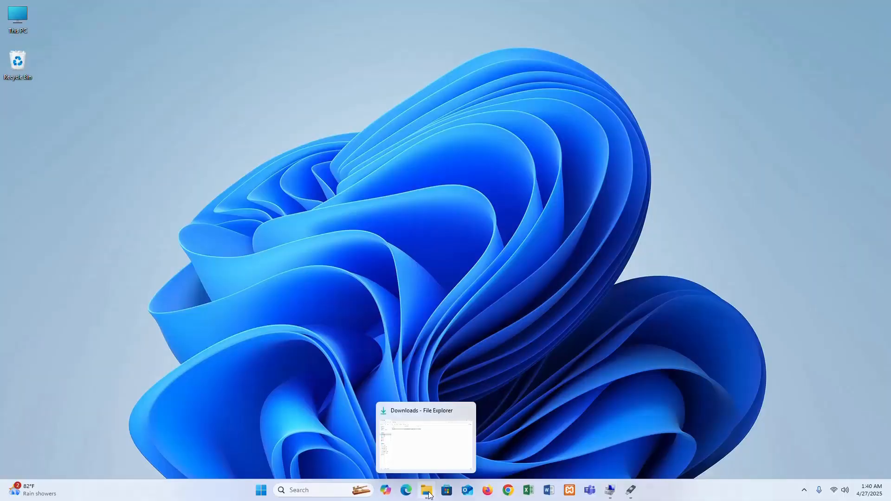
# Show This PC in File Explorer and bring up the actions for the NO LABEL 32 GB (H:) drive
pyautogui.click(426, 490)
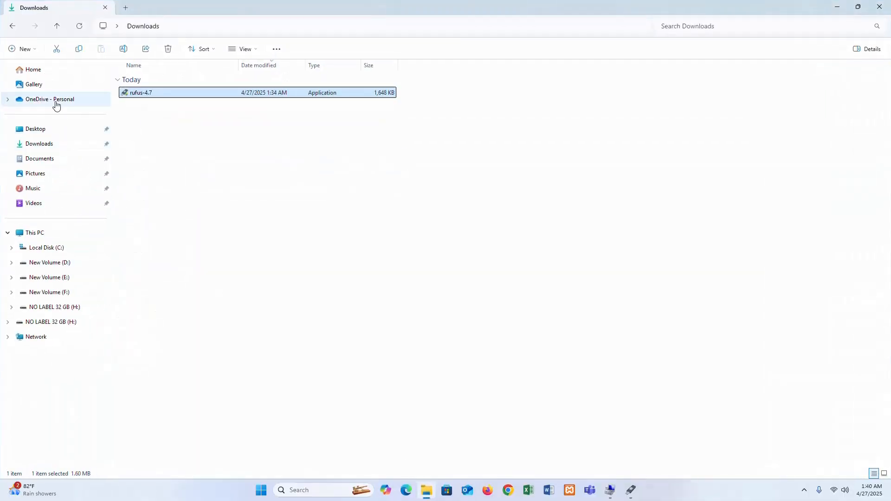
pyautogui.click(49, 234)
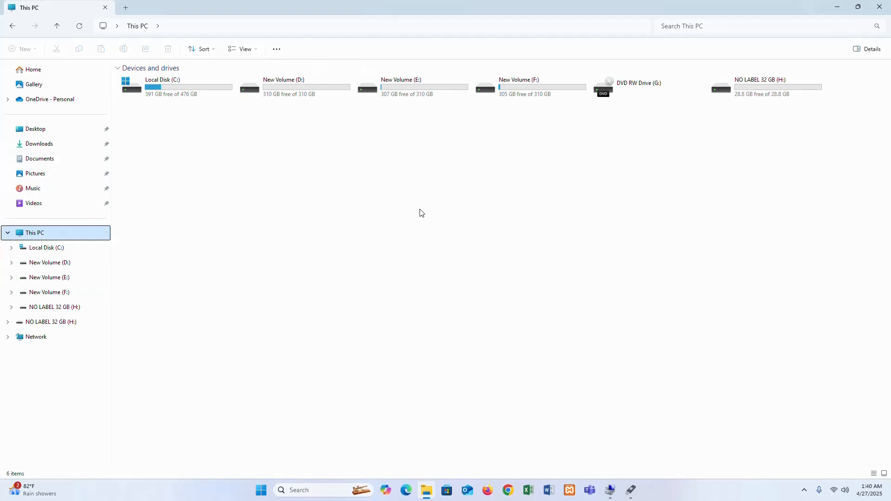
pyautogui.click(787, 85)
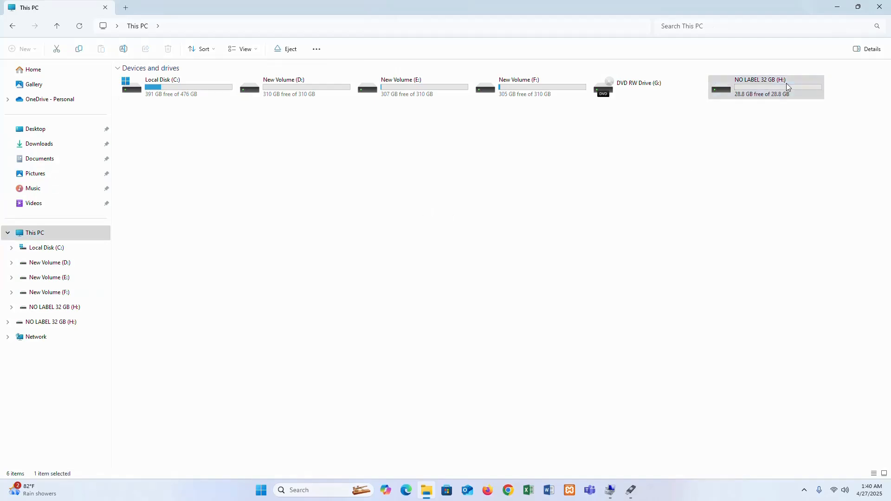
pyautogui.rightClick(786, 82)
# Quick-format H: as NTFS with the volume label 'MI DRIVE' and confirm the erase
pyautogui.click(690, 165)
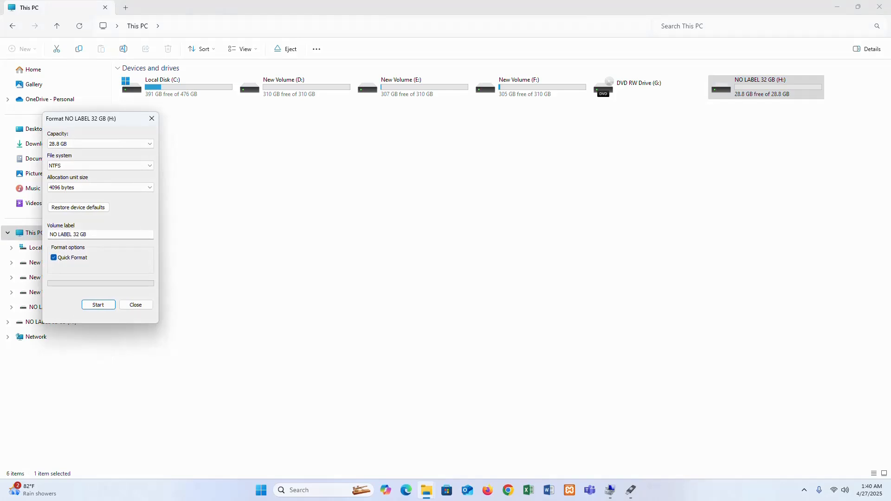
pyautogui.moveTo(49, 234); pyautogui.dragTo(71, 235)
pyautogui.write('MI')
pyautogui.write(' DRIVE')
pyautogui.click(98, 304)
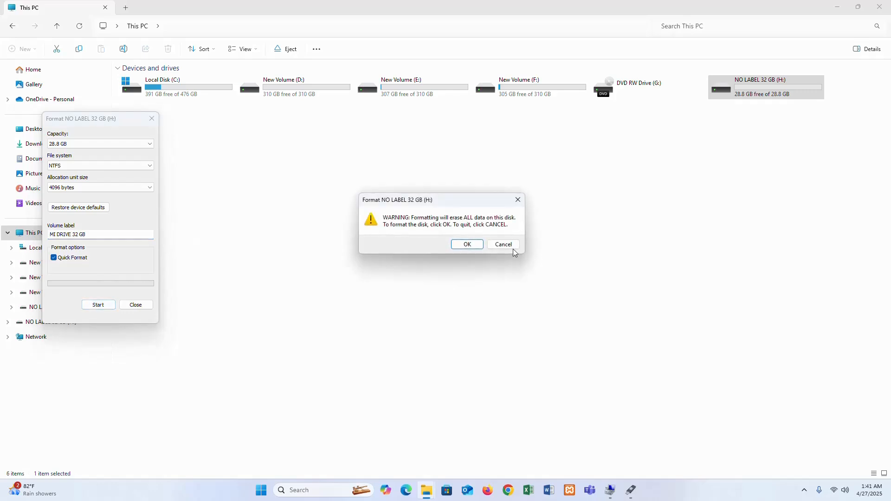
pyautogui.click(468, 243)
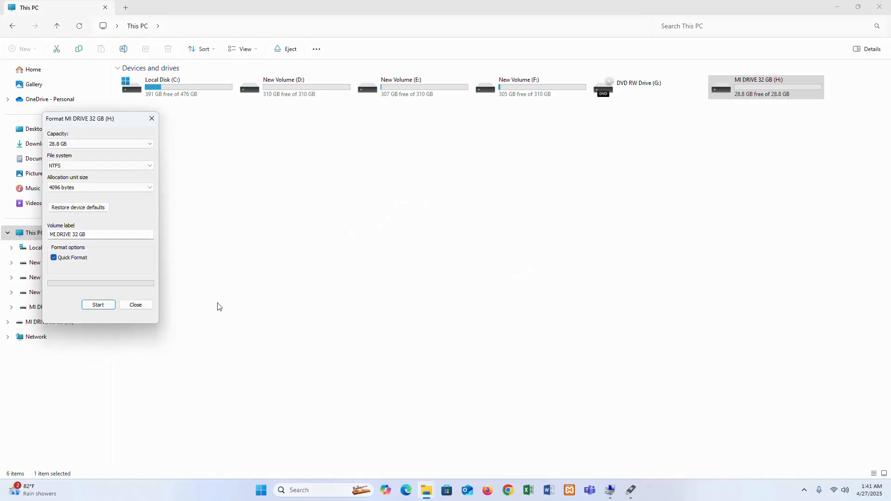
pyautogui.click(149, 304)
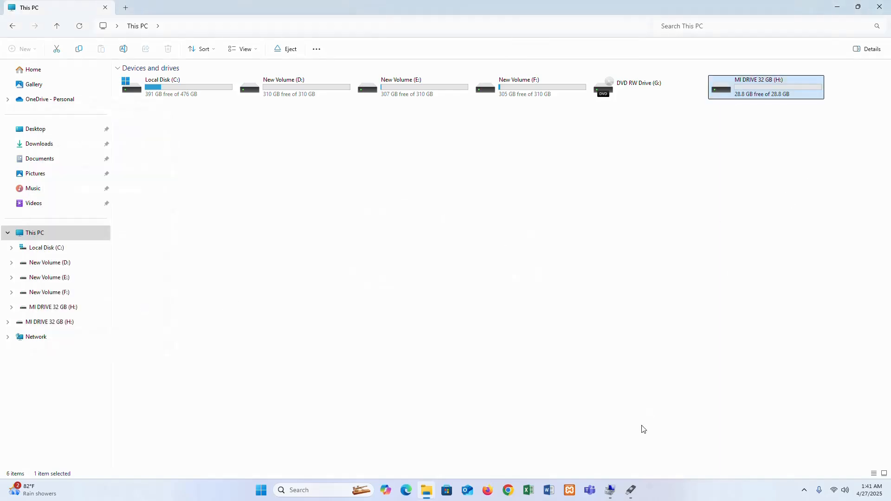
# Show MI DRIVE 32 GB (H:) as a healthy 28.87 GB NTFS primary partition in Disk Management
pyautogui.click(610, 489)
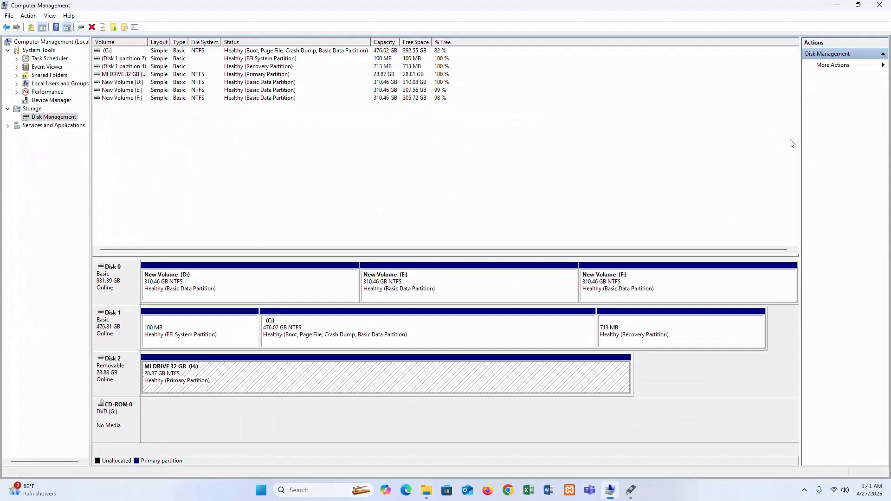